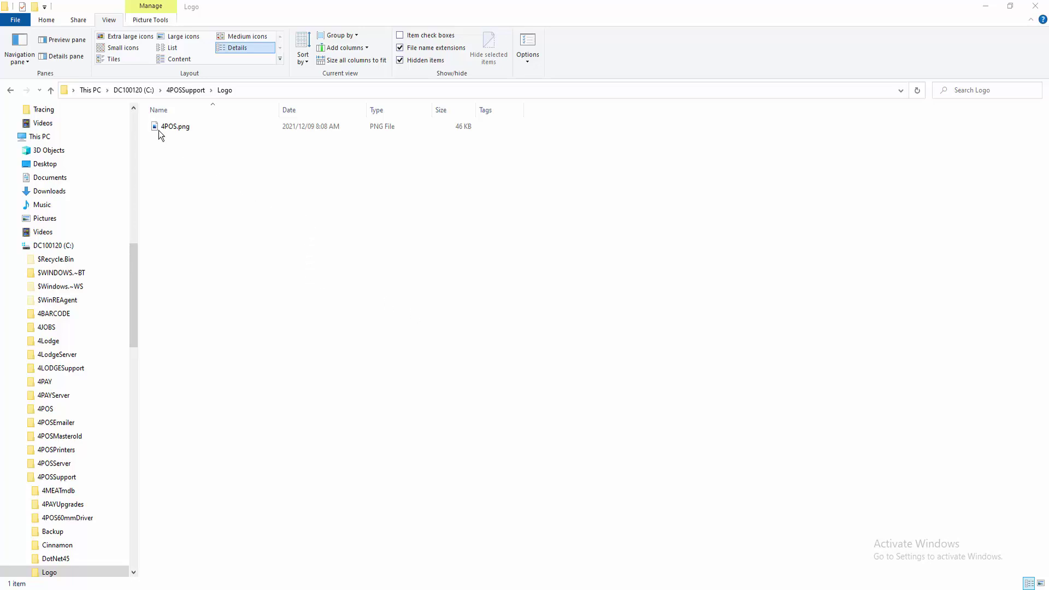
Open 4POS.png from C:\4POSSupport\Logo in Photos
double_click(188, 126)
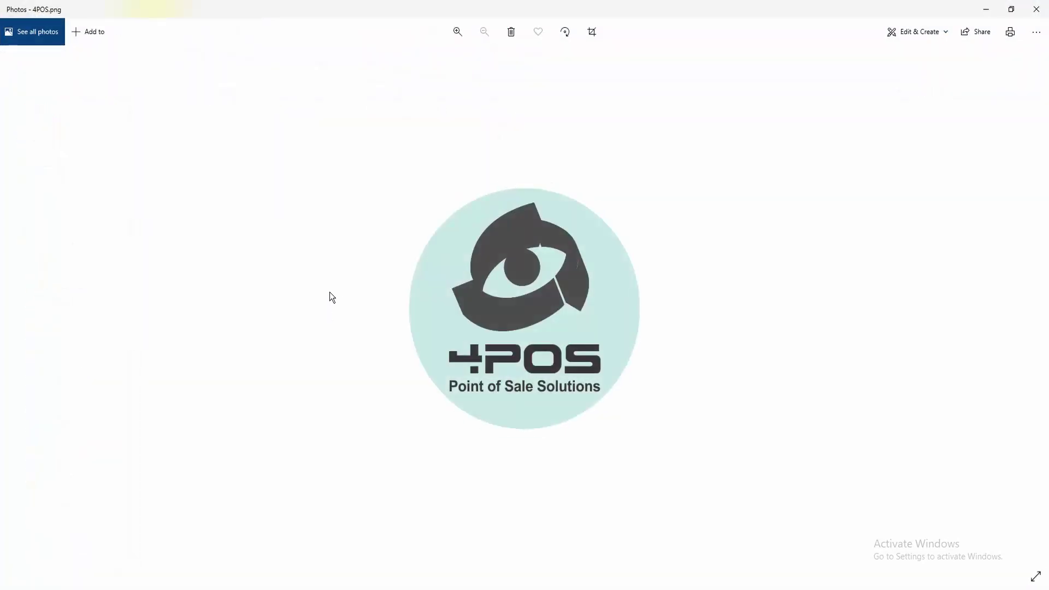
Close the Photos viewer after looking over the coloured 4POS logo
left_click(1038, 11)
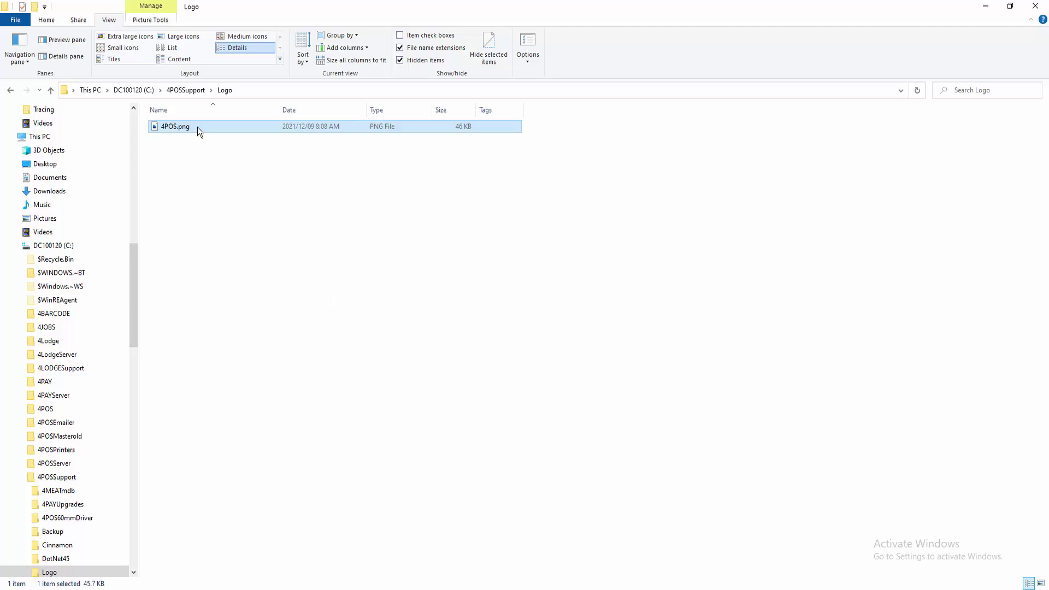
Load 4POS.png into Paint and choose Monochrome Bitmap as the save-as type
mouse_move(198, 126)
left_mouse_down()
mouse_move(52, 453)
mouse_move(44, 582)
mouse_move(155, 206)
left_mouse_up()
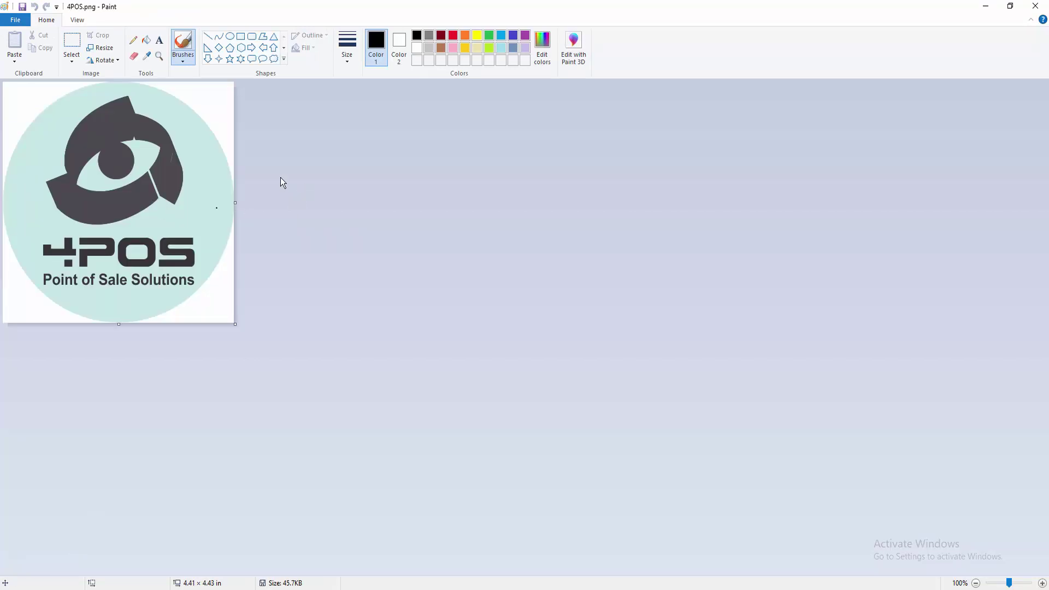
left_click(28, 25)
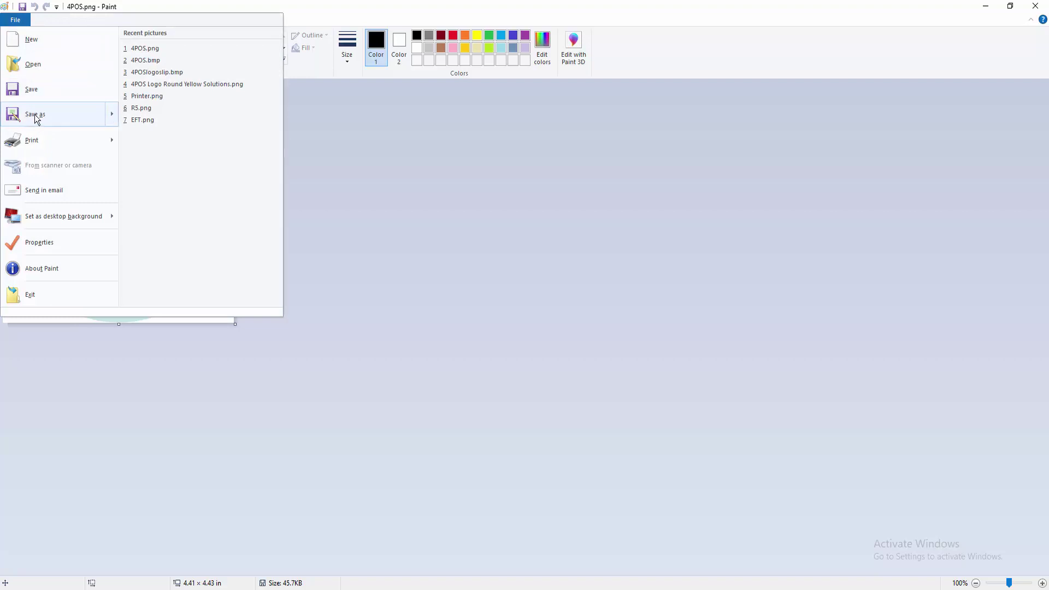
key("Escape")
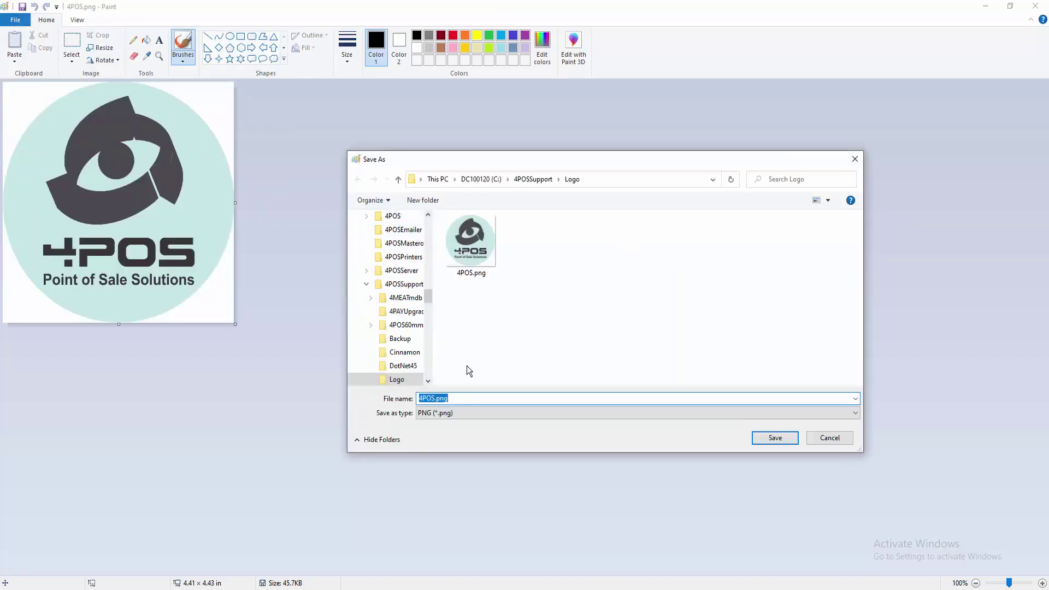
left_click(855, 414)
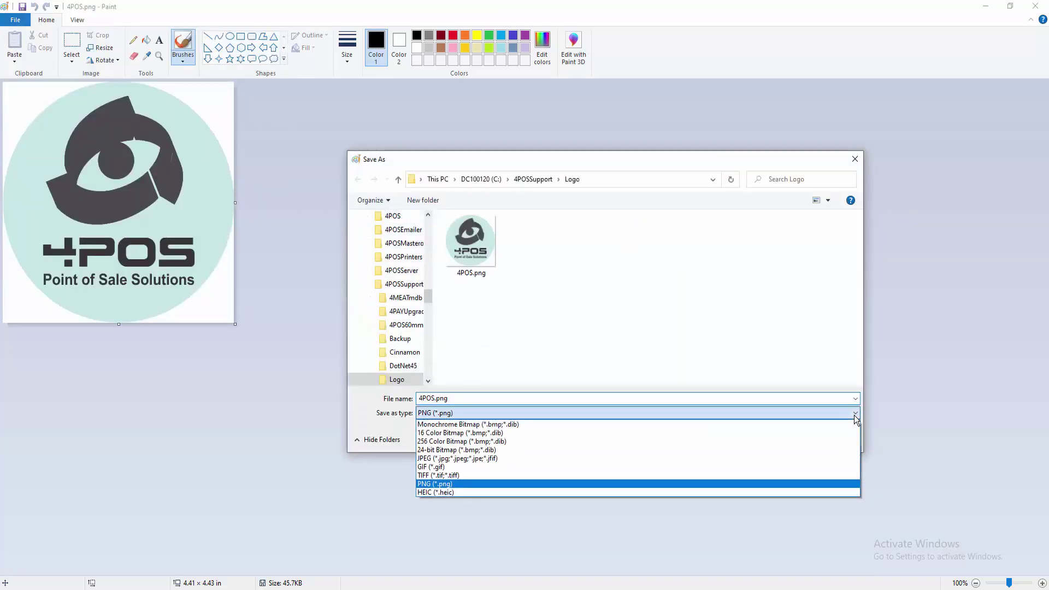
left_click(451, 426)
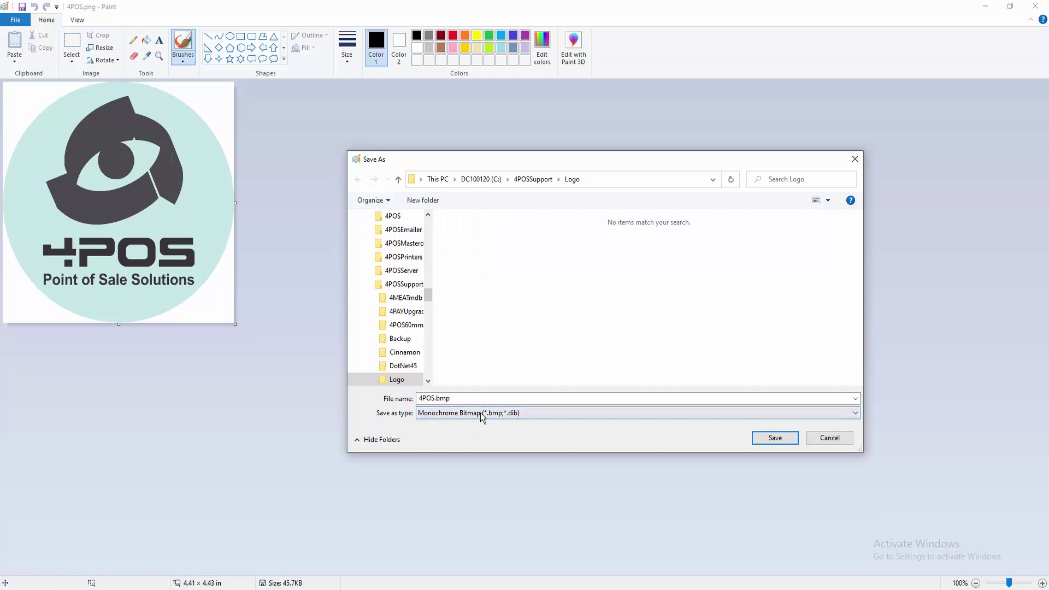
Name the file 4POSlogoslip.bmp and save it, accepting both transparency and colour-loss warnings
left_click(486, 398)
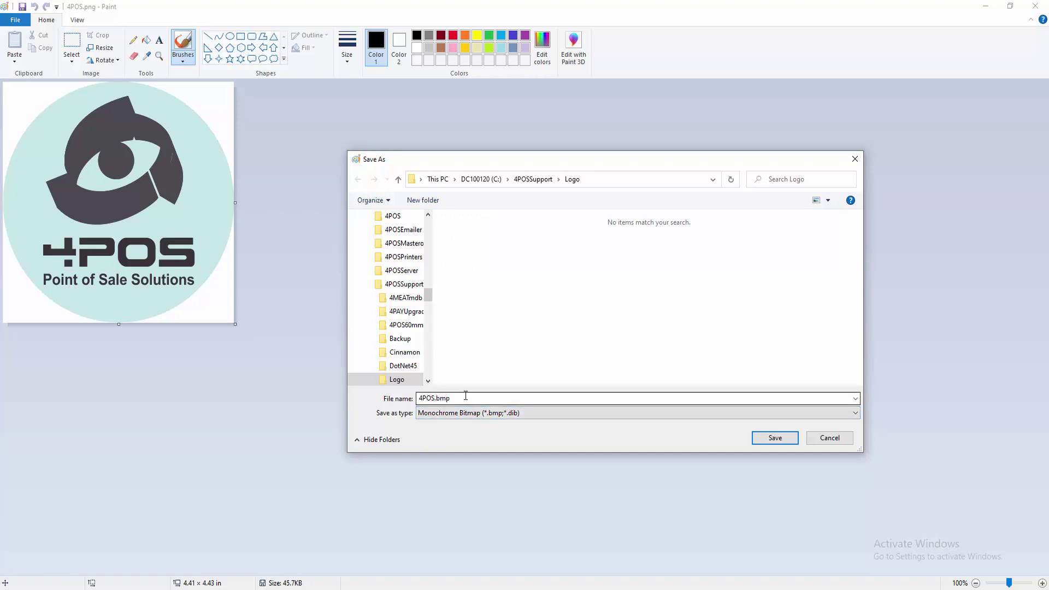
double_click(454, 398)
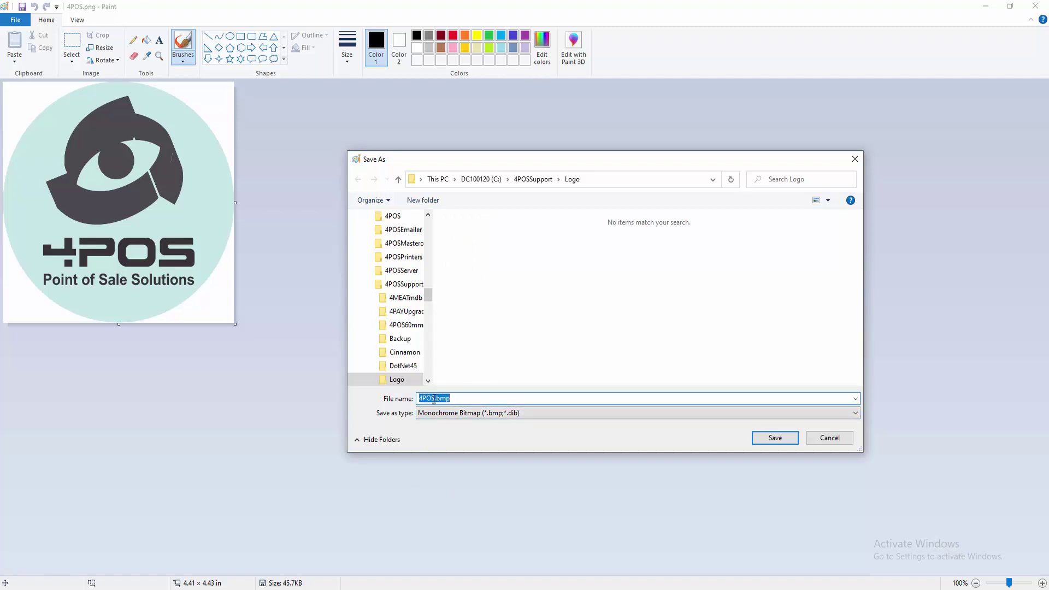
left_click(435, 399)
type("logoslip")
key("Return")
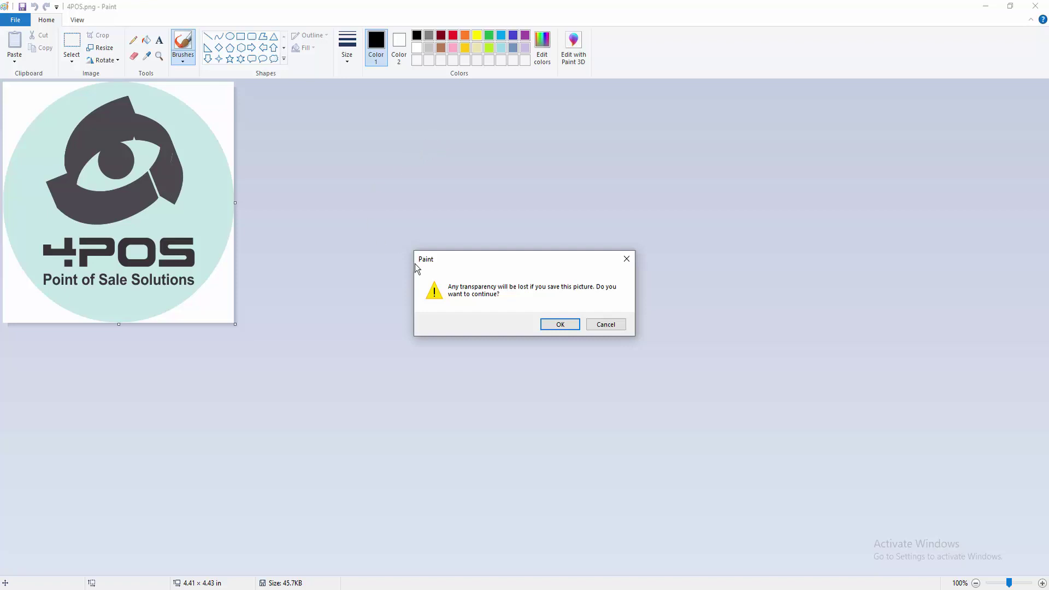
left_click(570, 326)
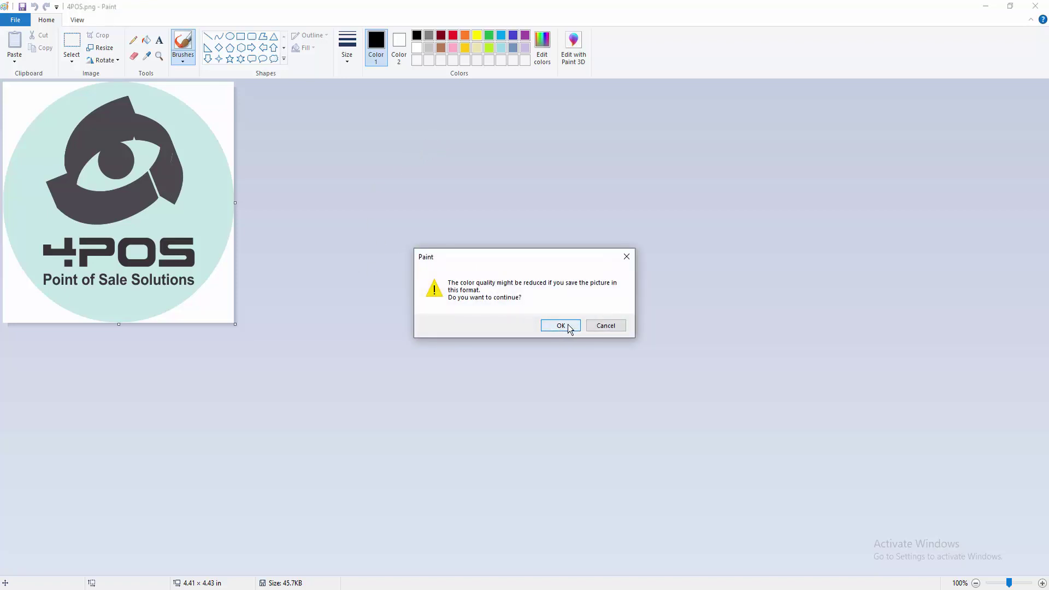
left_click(568, 328)
key("alt+Tab")
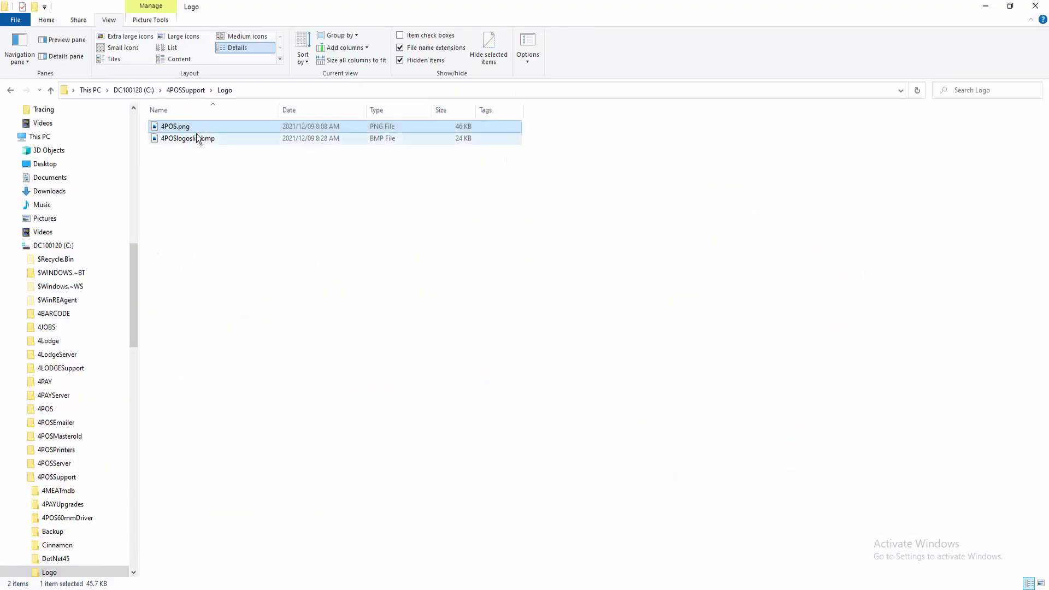
Preview 4POSlogoslip.bmp in Photos to confirm the black-and-white logo, then close it
left_click(181, 139)
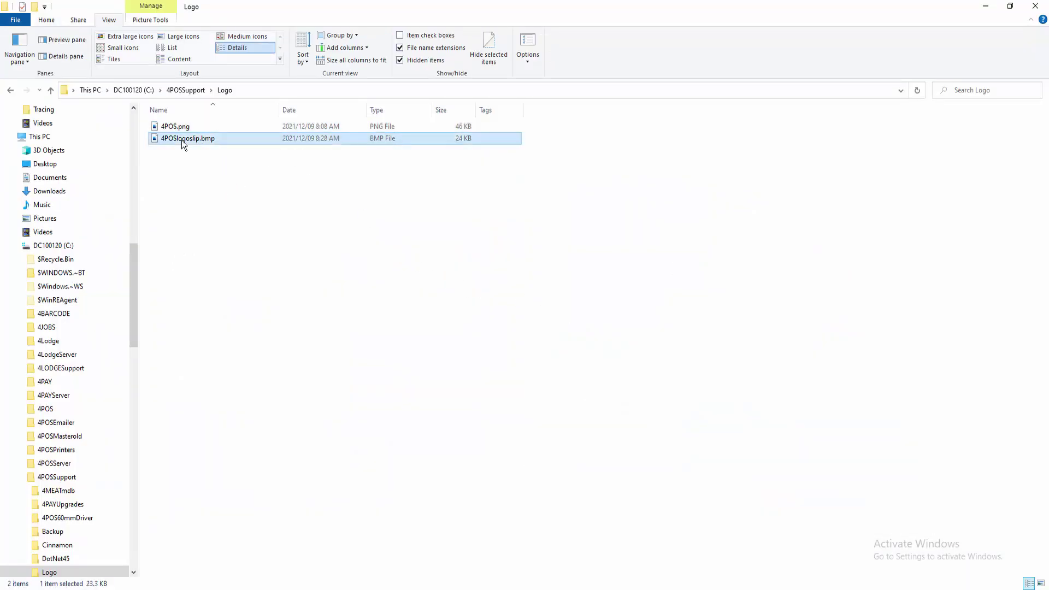
double_click(182, 140)
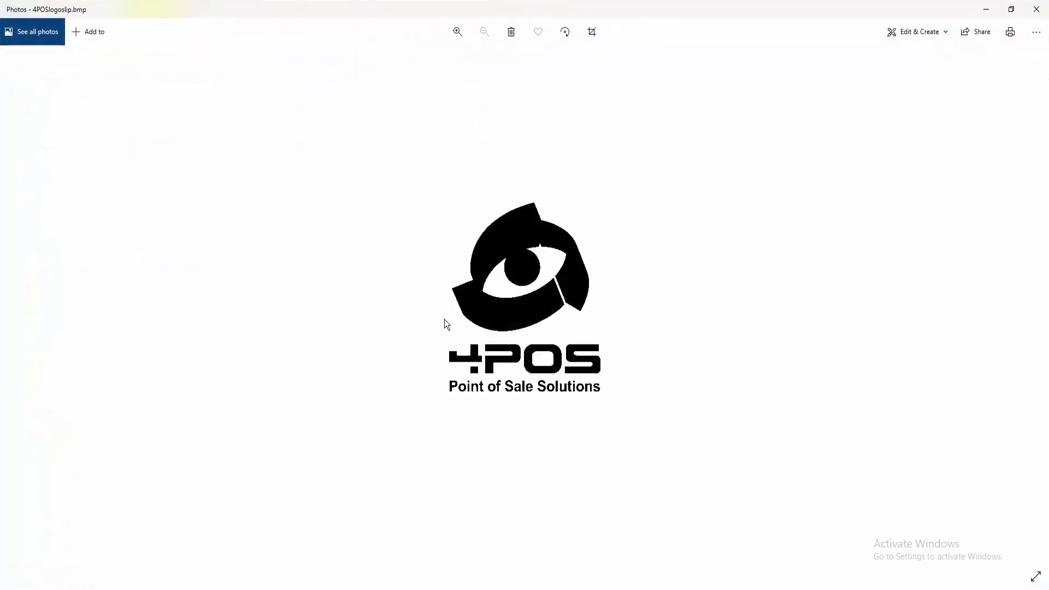
left_click(1036, 9)
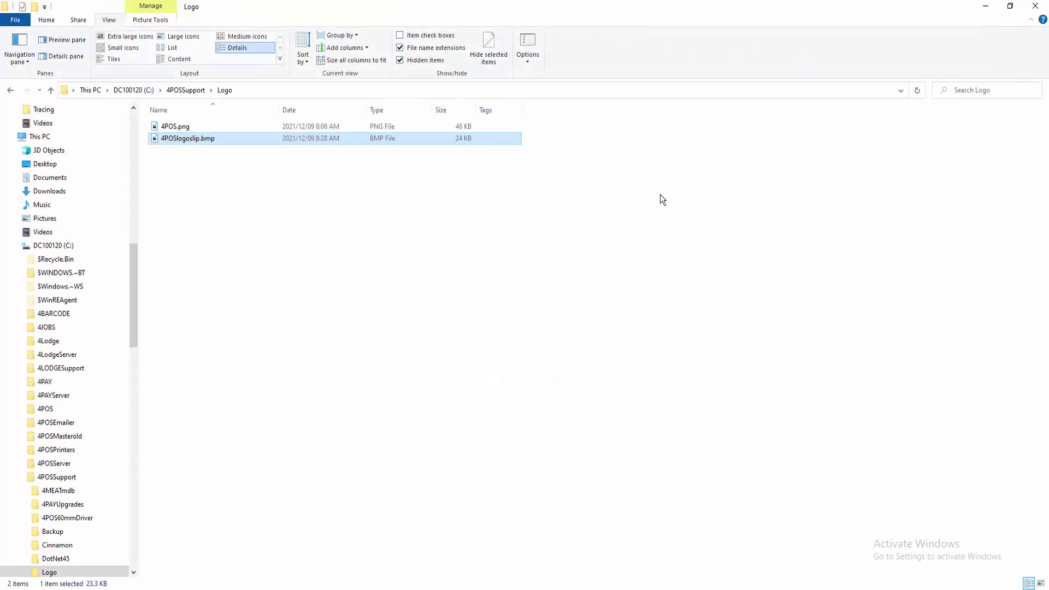
left_click(401, 49)
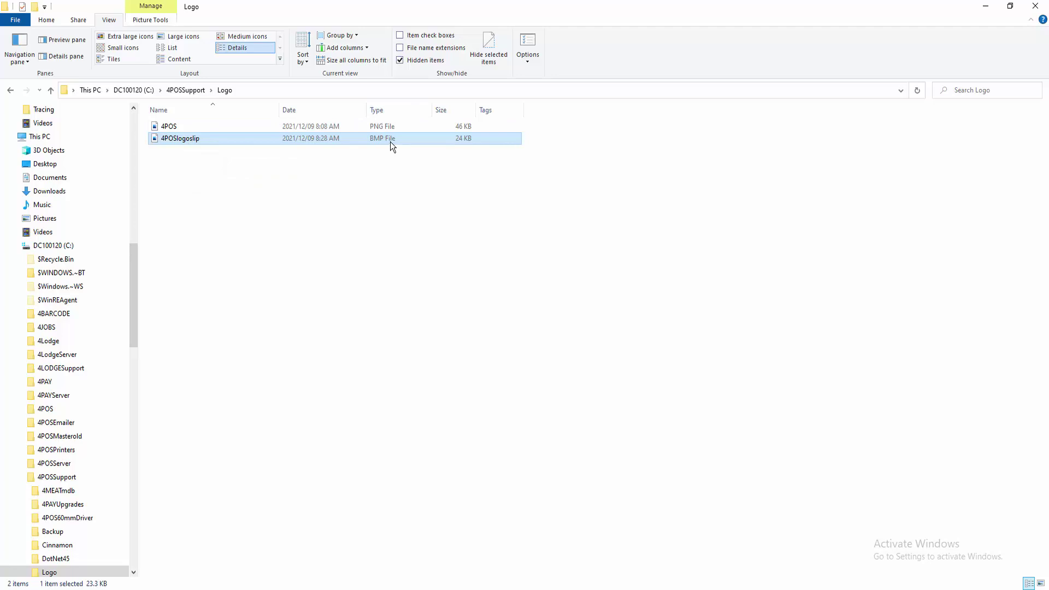
right_click(183, 144)
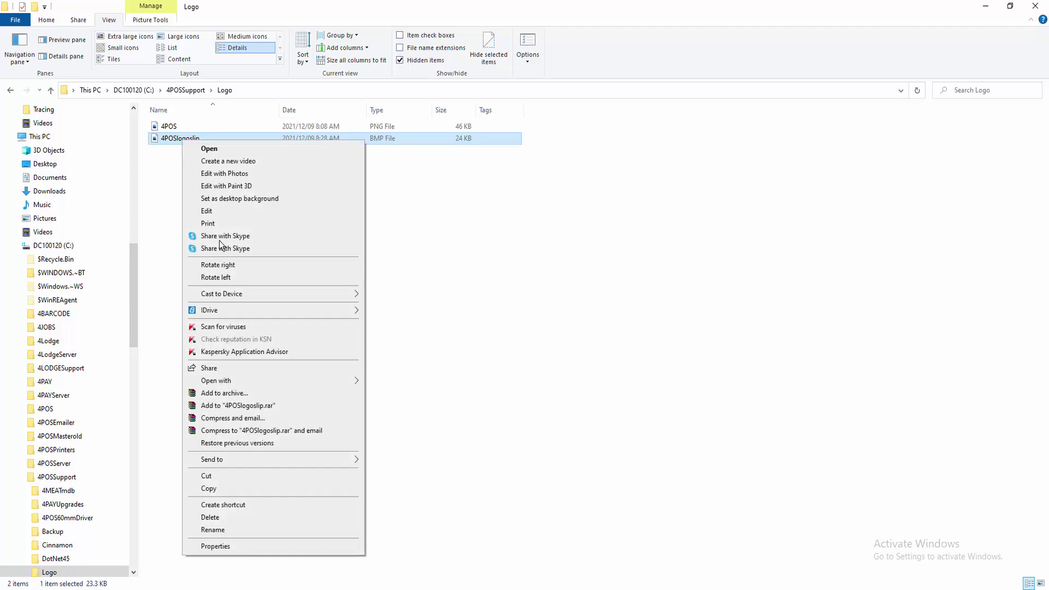
left_click(241, 529)
left_click(207, 138)
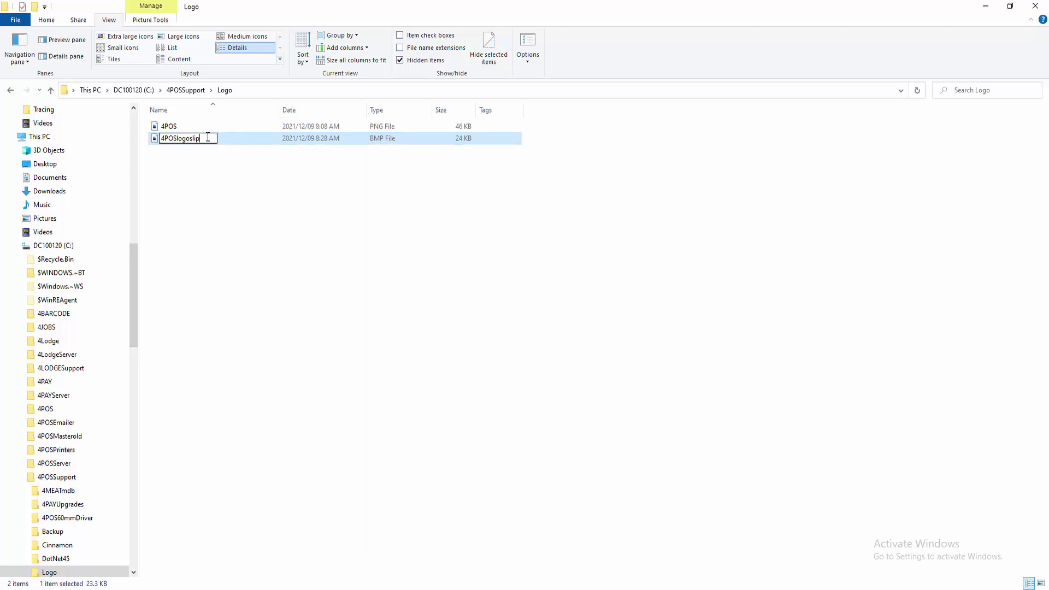
type(".")
type("bb")
type("p")
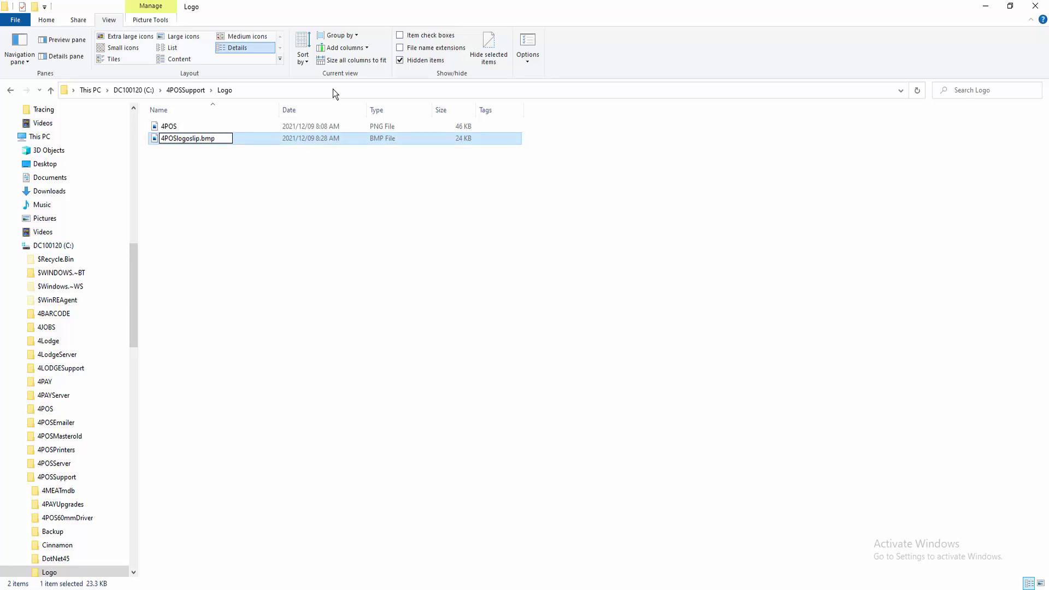
key("Return")
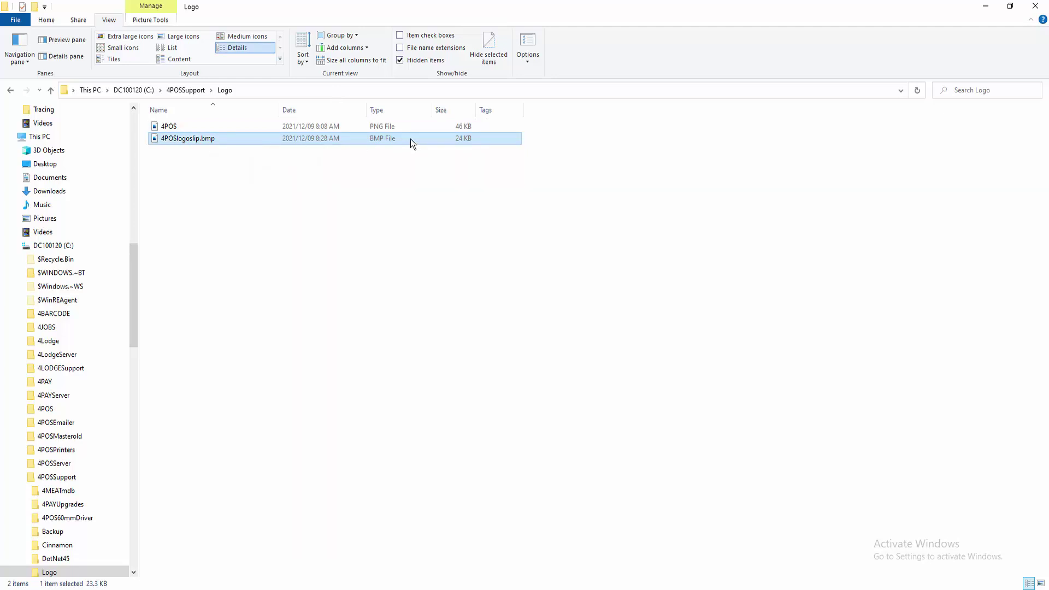
left_click(401, 48)
right_click(211, 138)
left_click(264, 529)
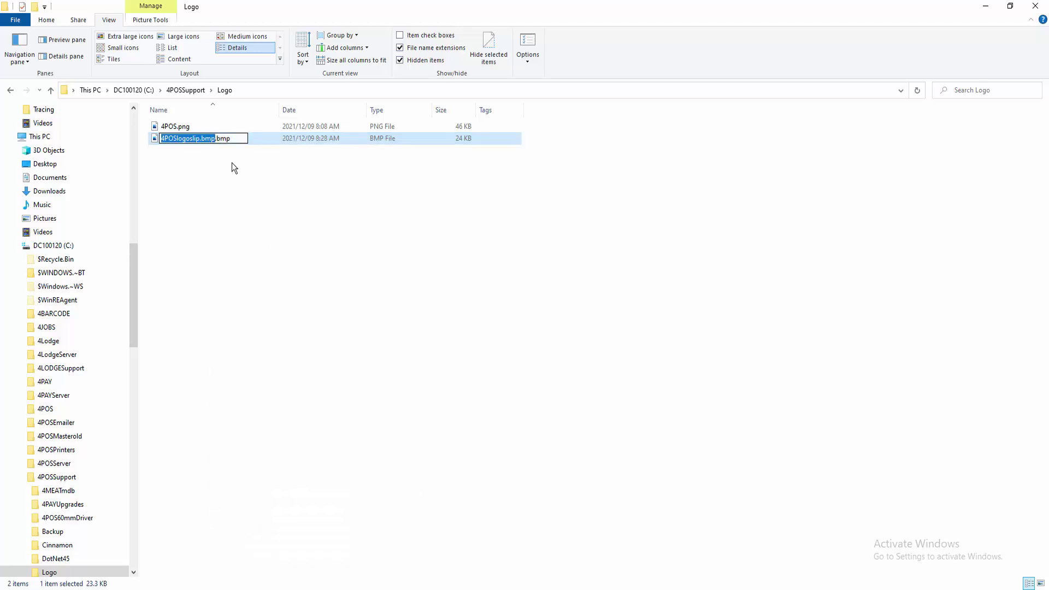
left_click(201, 138)
key("Delete")
key("Delete")
key("Delete")
key("Delete")
key("Return")
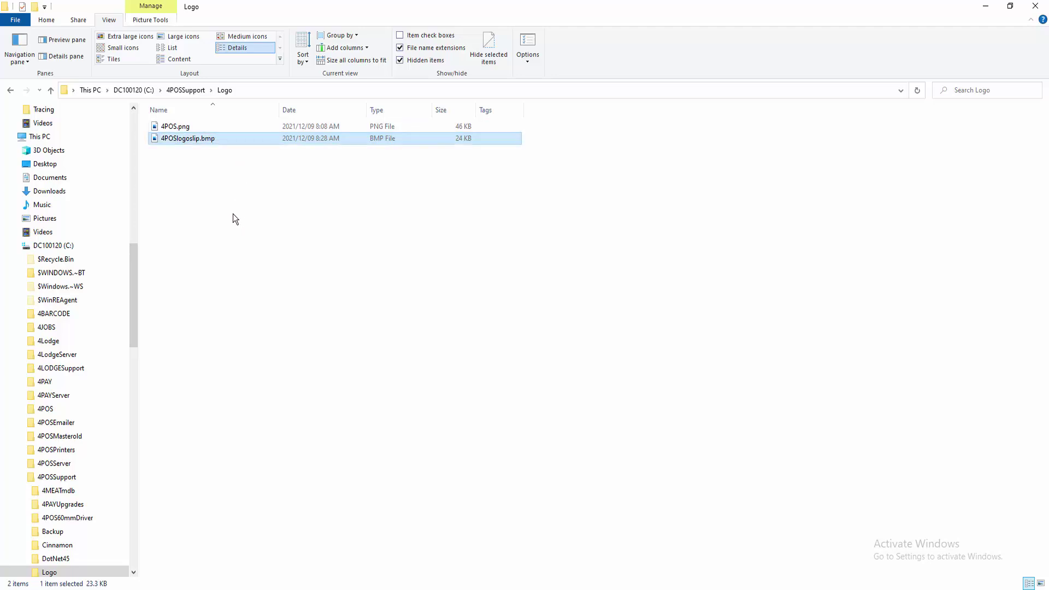
Copy 4POSlogoslip.bmp and paste a duplicate into the Logo folder
right_click(206, 140)
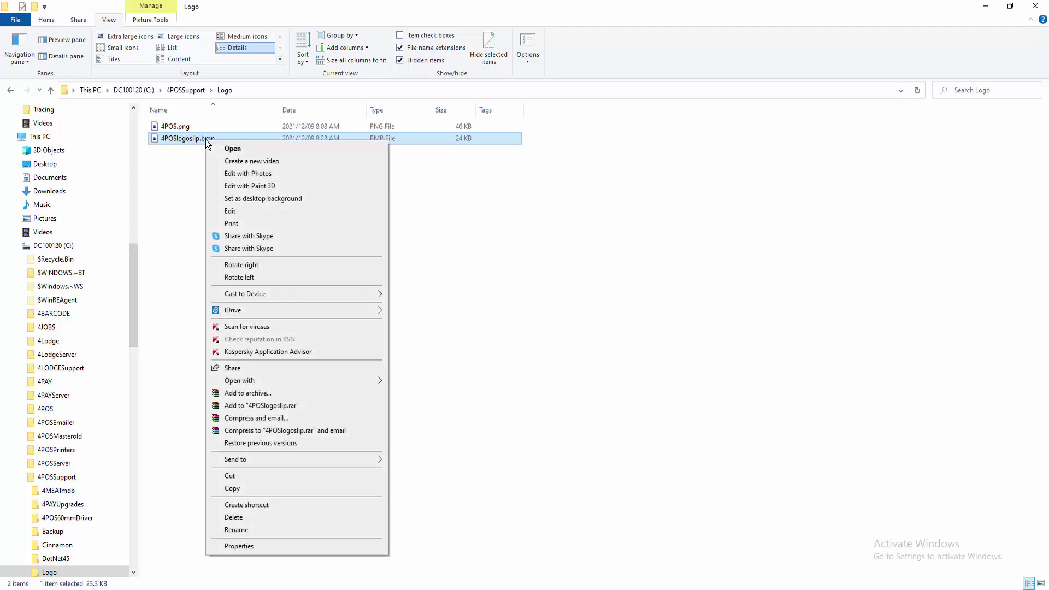
left_click(254, 489)
right_click(235, 310)
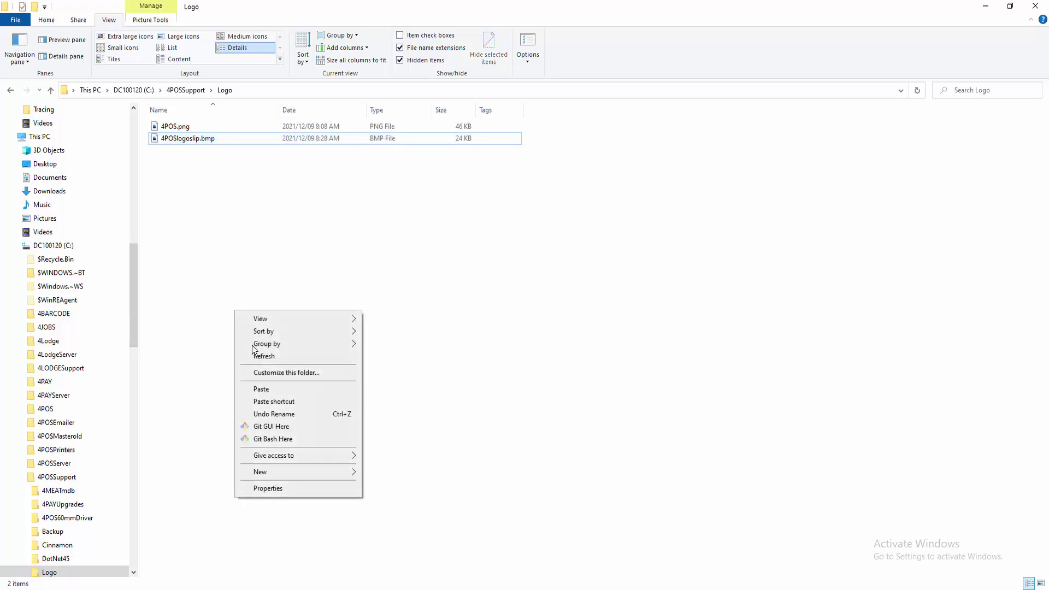
left_click(281, 391)
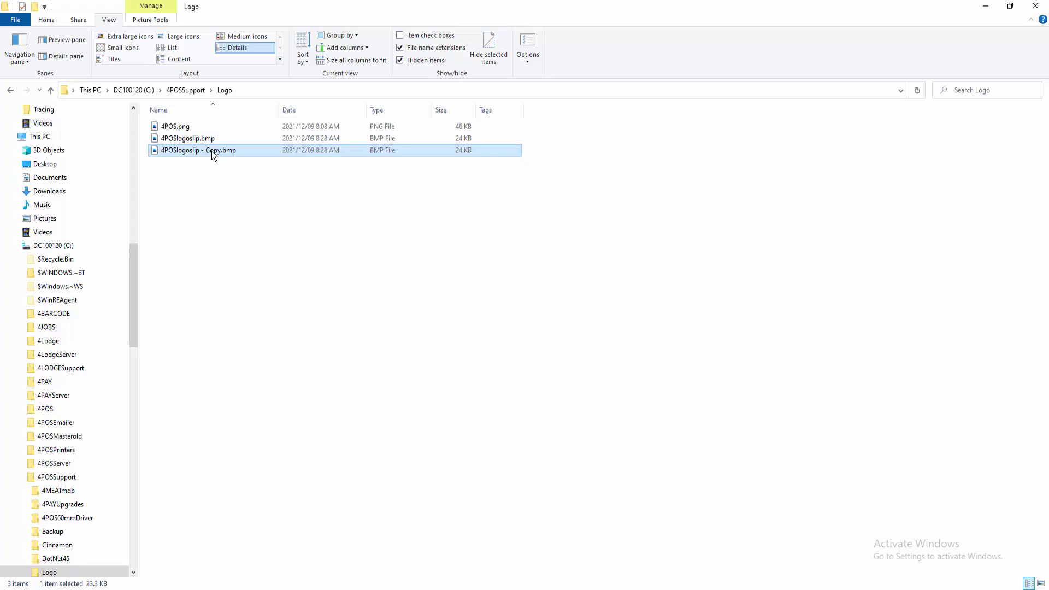
Rename the duplicate to 4POSlogo.bmp
right_click(211, 151)
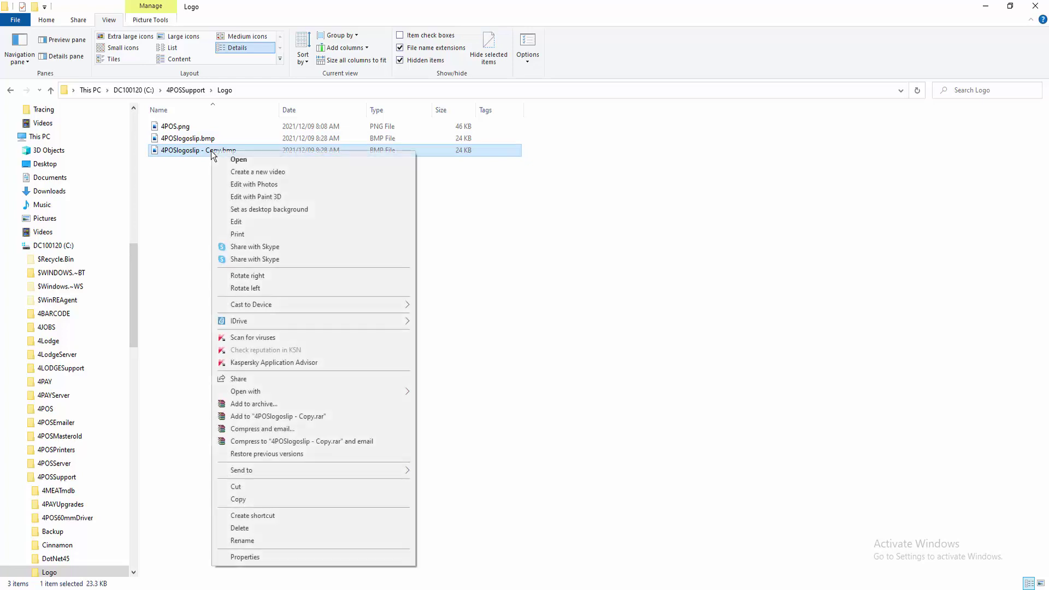
left_click(279, 542)
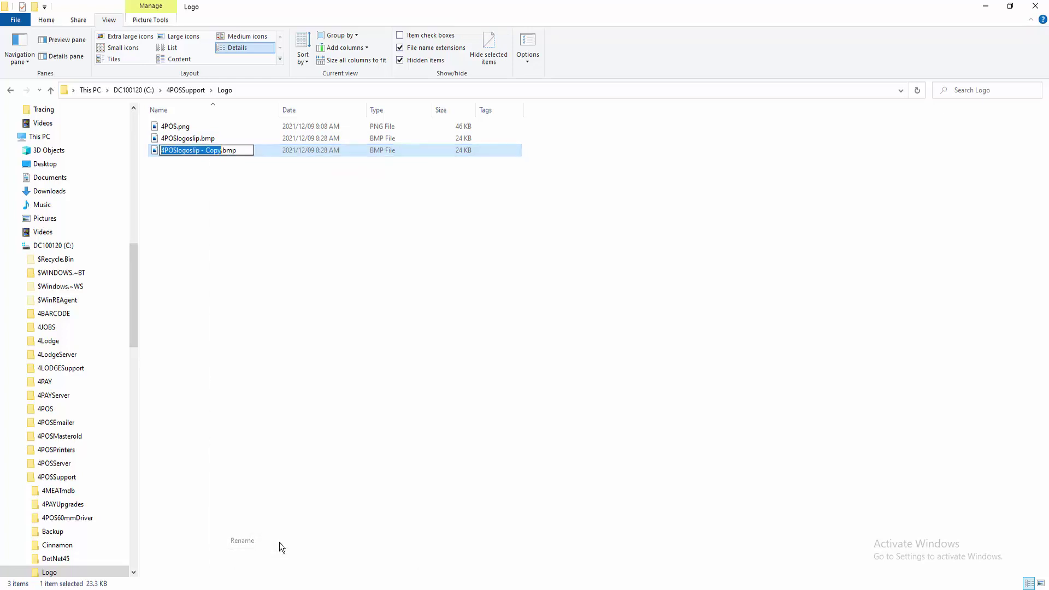
left_click(191, 151)
key("shift+Right")
key("shift+Right")
key("shift+Right")
key("shift+Right")
key("Delete")
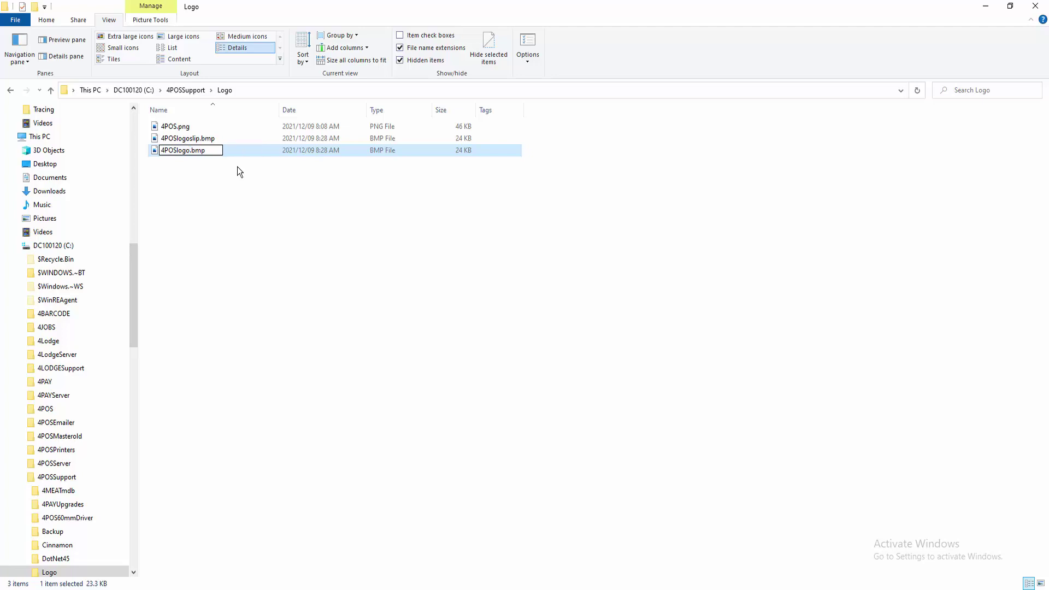
key("Return")
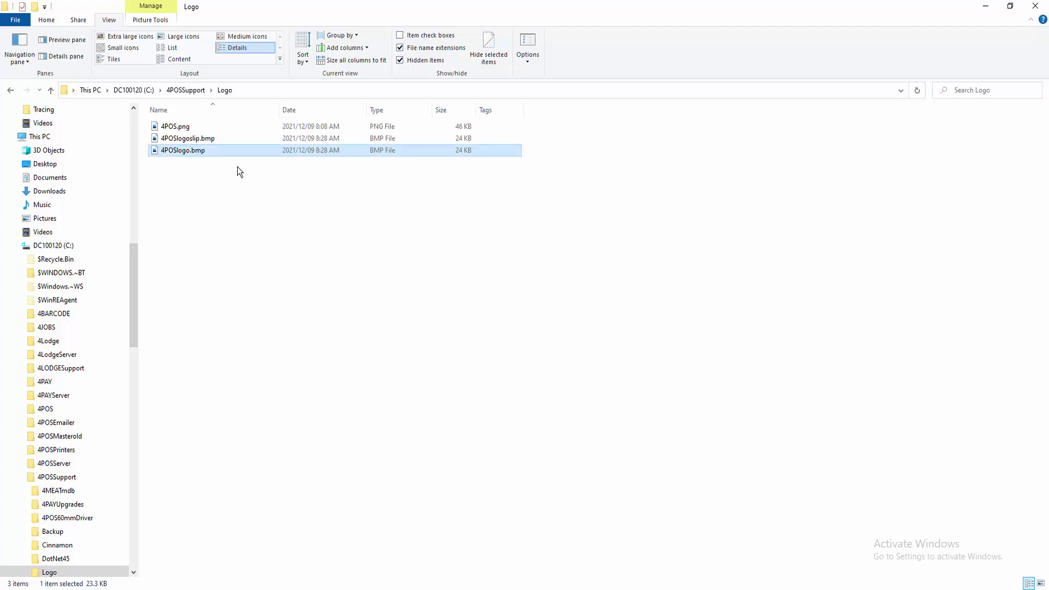
left_click(217, 139, "ctrl")
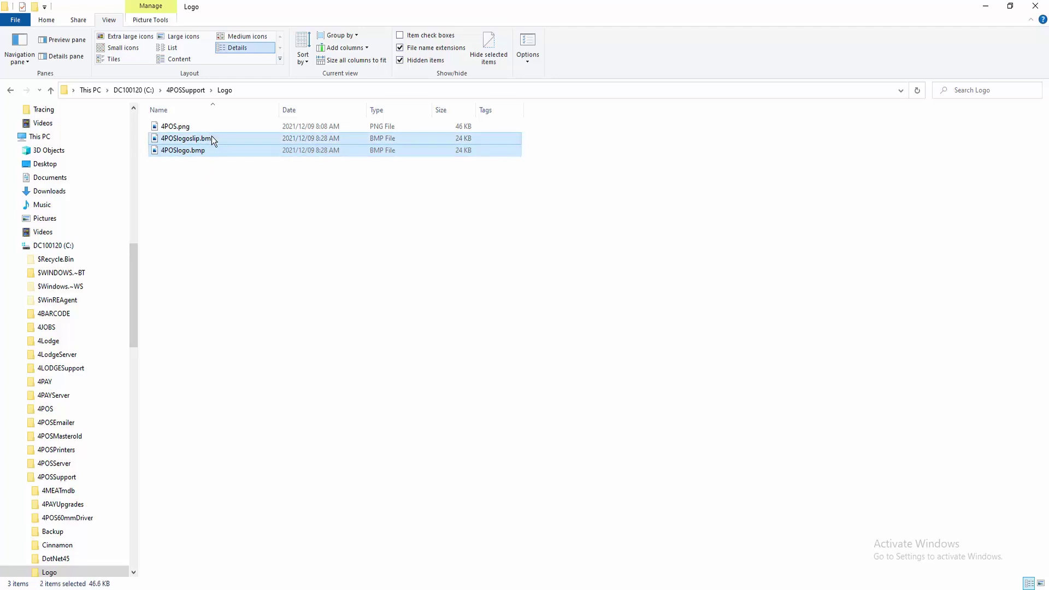
Copy 4POSlogo.bmp and 4POSlogoslip.bmp into C:\4POS, replacing the existing same-named files
right_click(212, 141)
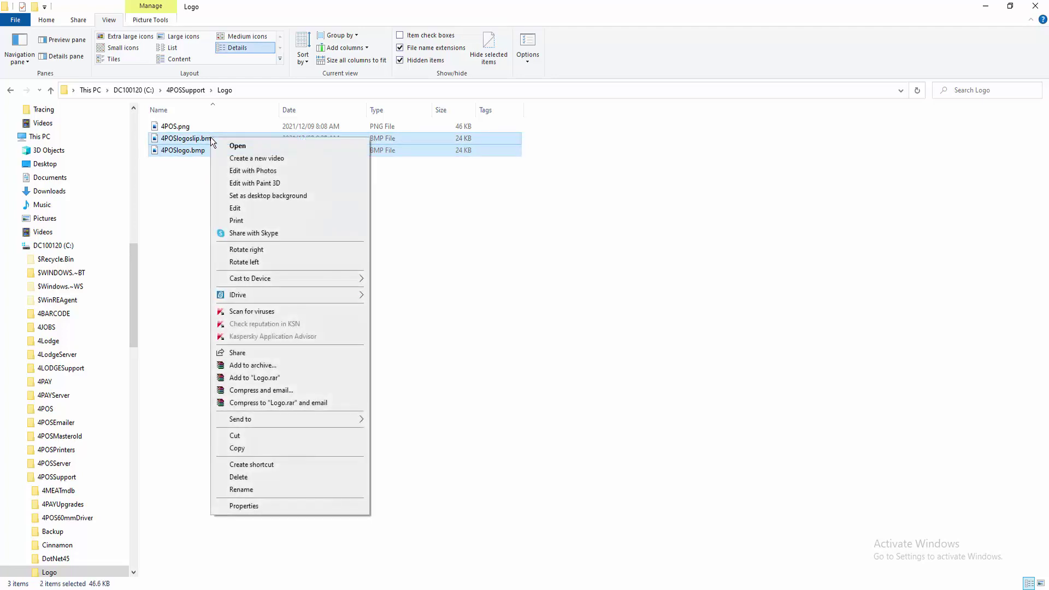
left_click(259, 448)
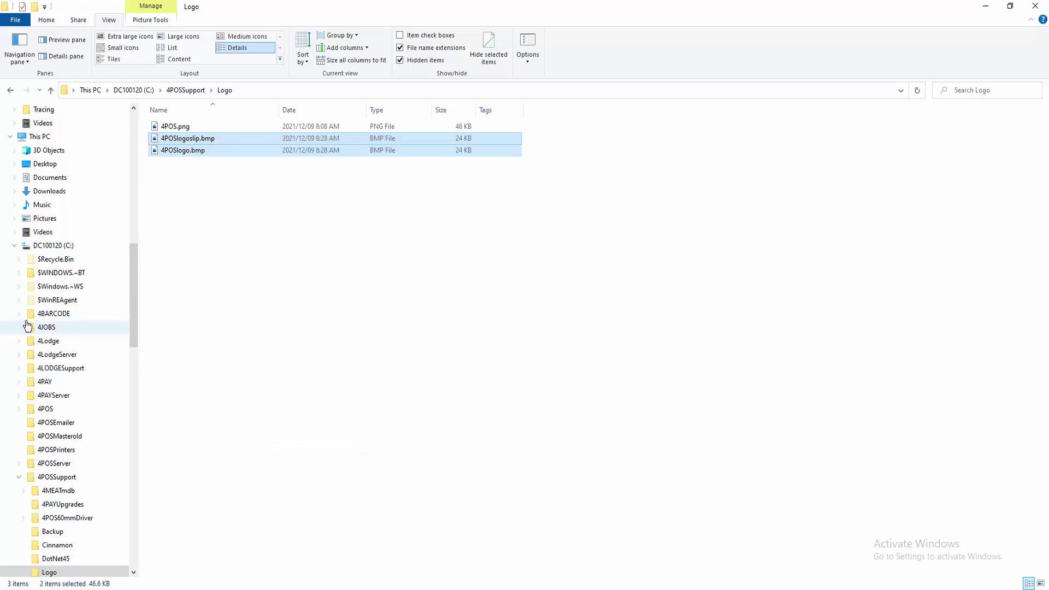
left_click(52, 410)
right_click(52, 410)
left_click(110, 344)
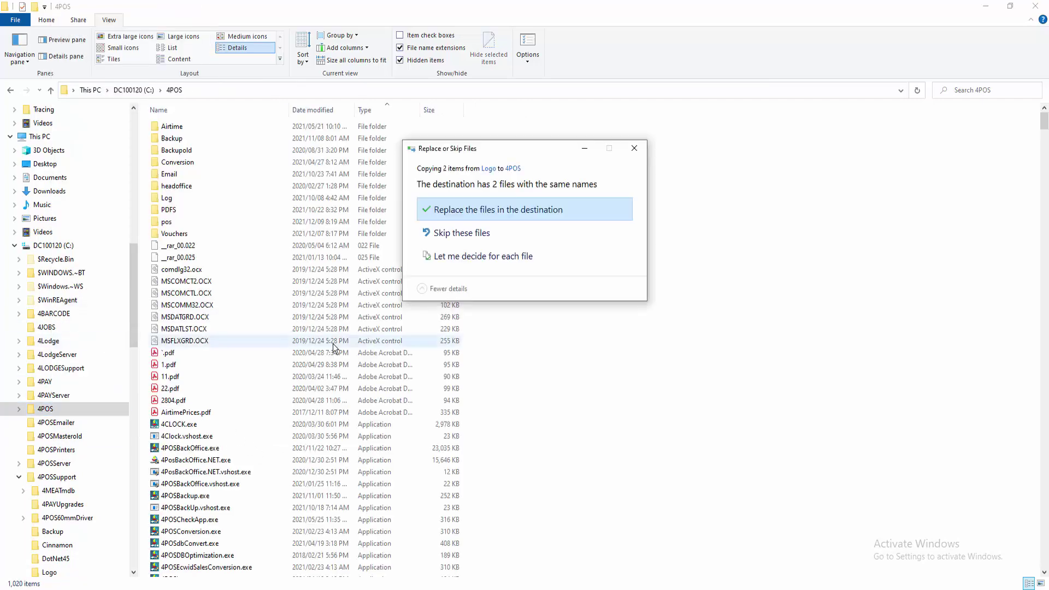
left_click(519, 218)
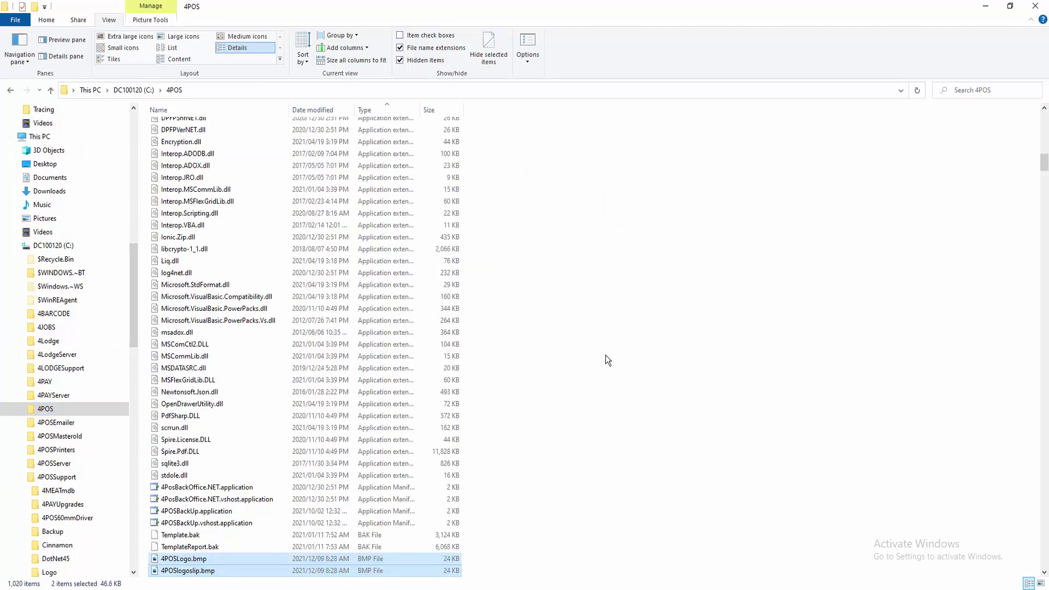
Launch 4POS Touch from Start, log in, choose Point Of Sale, and open the Option Menu
left_click(15, 586)
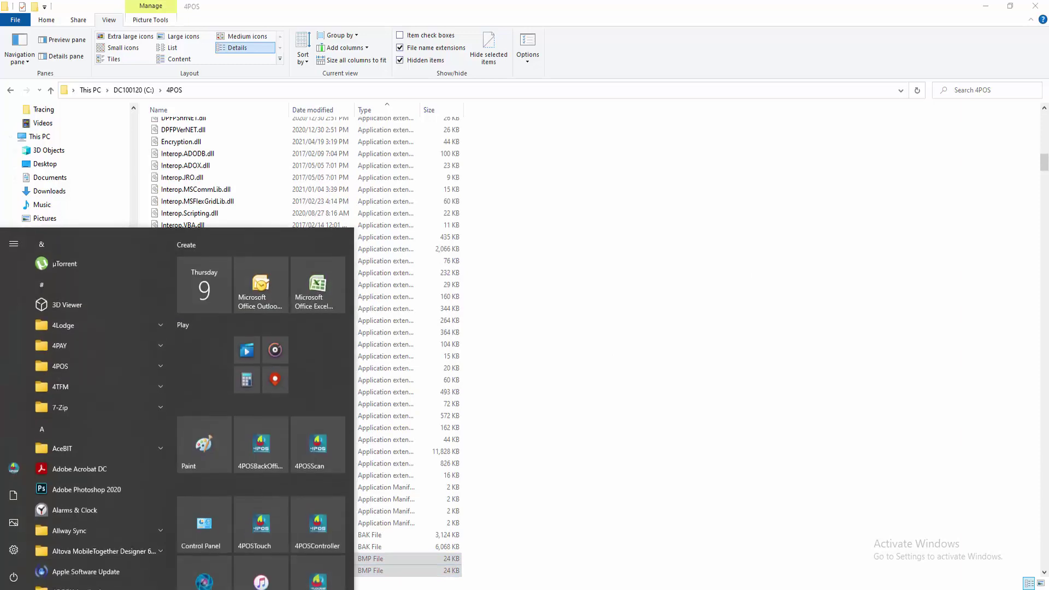
left_click(73, 363)
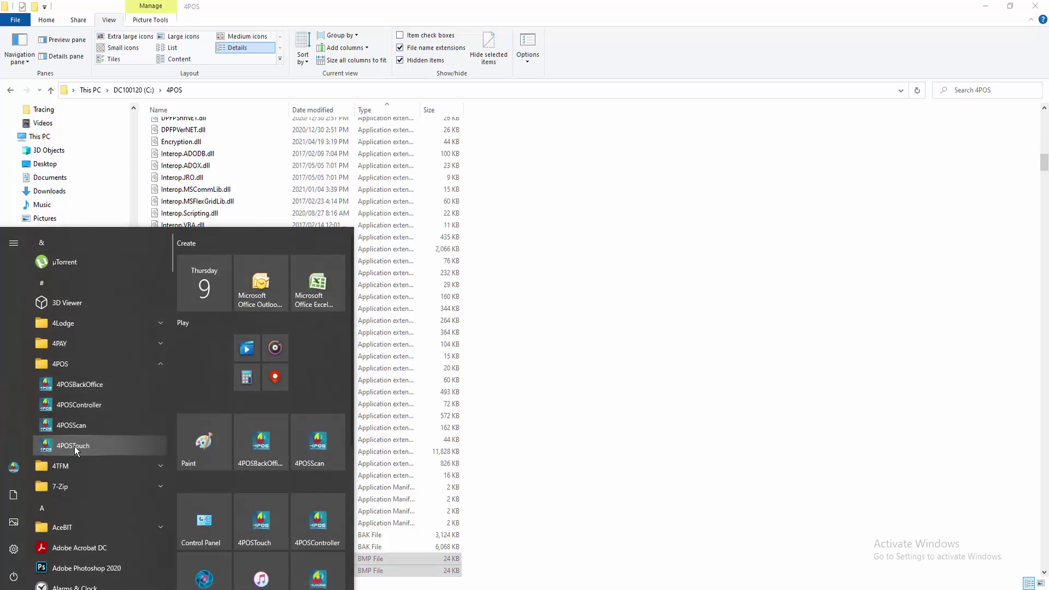
left_click(74, 446)
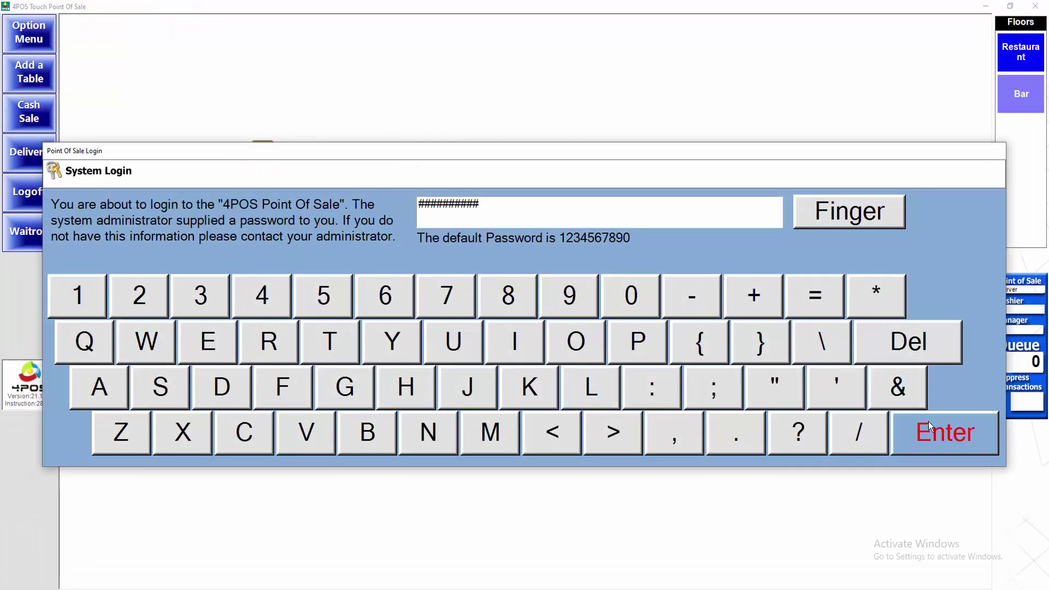
left_click(945, 433)
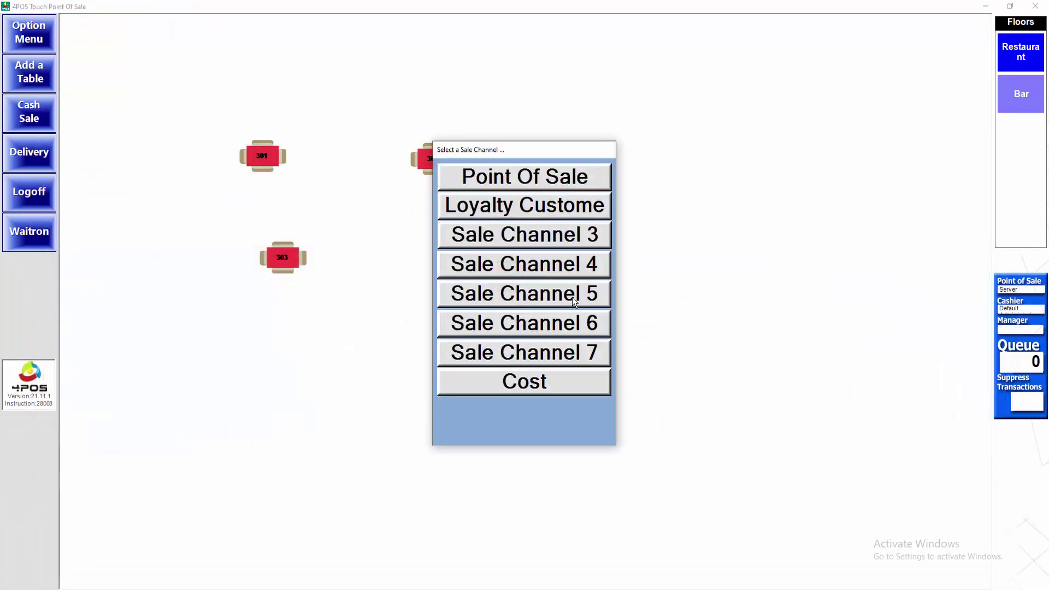
left_click(539, 175)
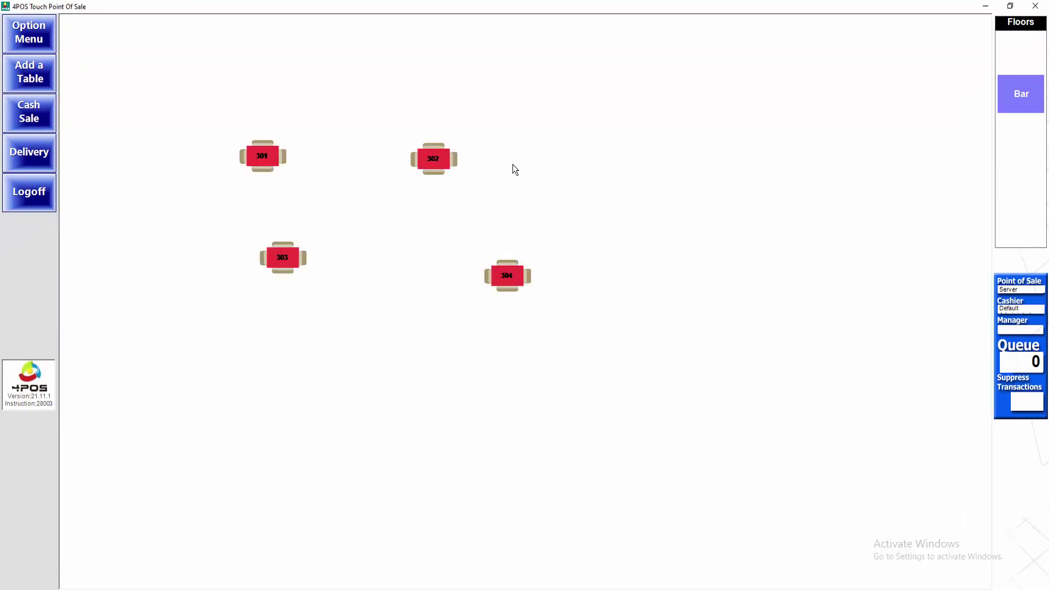
left_click(29, 33)
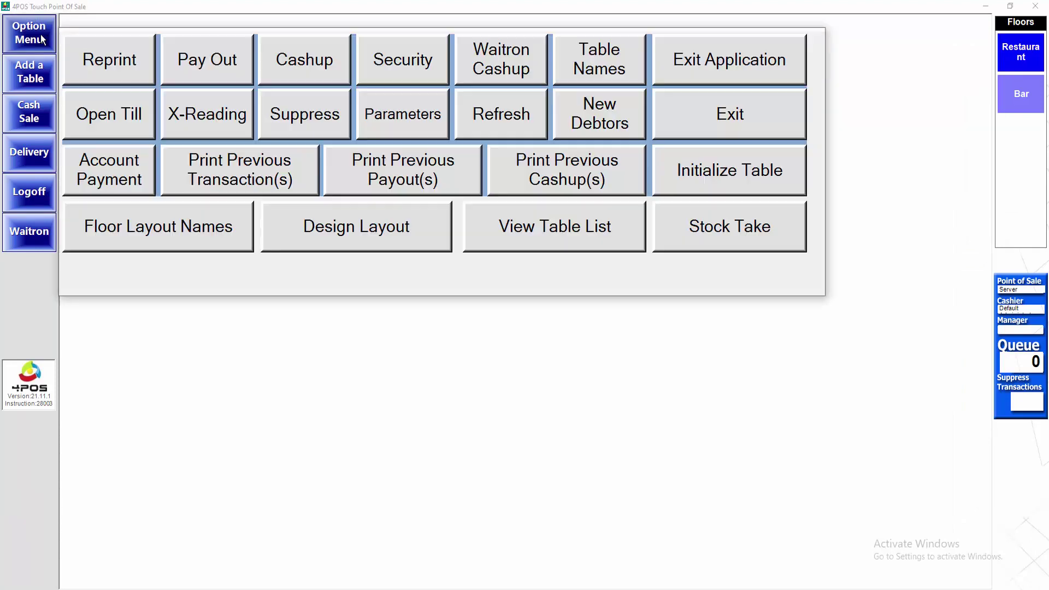
In Parameters, keep Print Logo ticked and set the A4 Printer Name to [Not Installed]
left_click(201, 60)
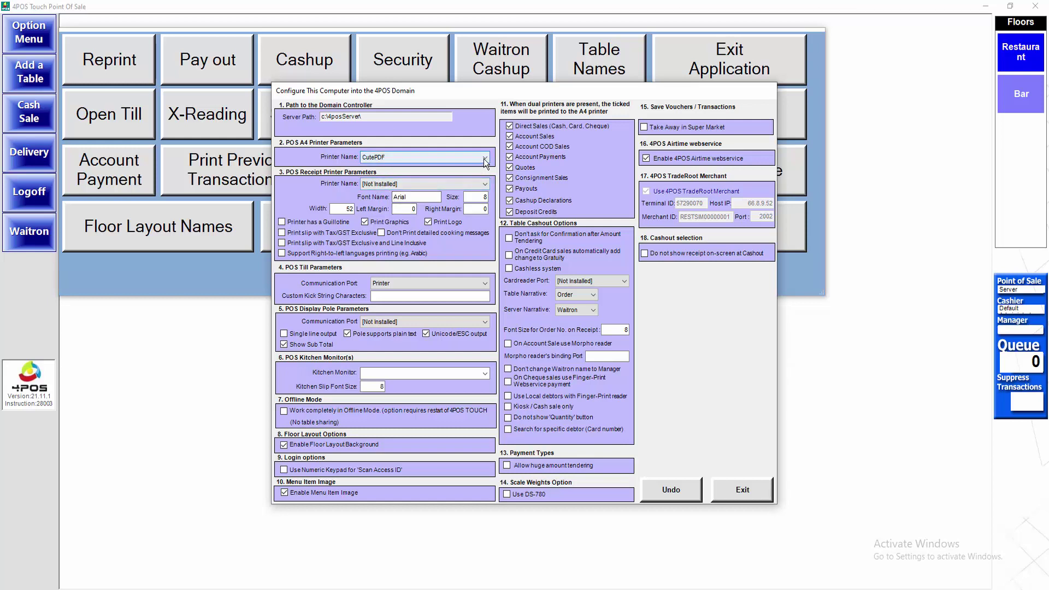
left_click(428, 222)
left_click(429, 223)
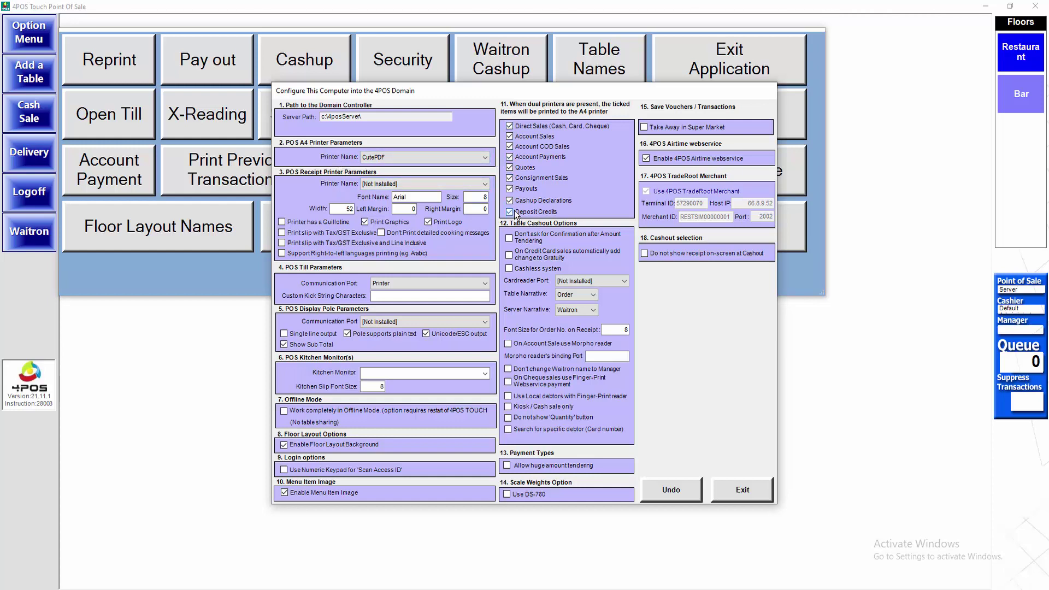
left_click(484, 157)
left_click(415, 166)
Untick all nine A4 printing options, from Direct Sales through Deposit Credits
left_click(509, 125)
left_click(509, 136)
left_click(509, 147)
left_click(509, 156)
left_click(509, 167)
left_click(509, 178)
left_click(509, 188)
left_click(509, 200)
left_click(509, 211)
Exit the configuration and options menu, then open a new table
left_click(729, 493)
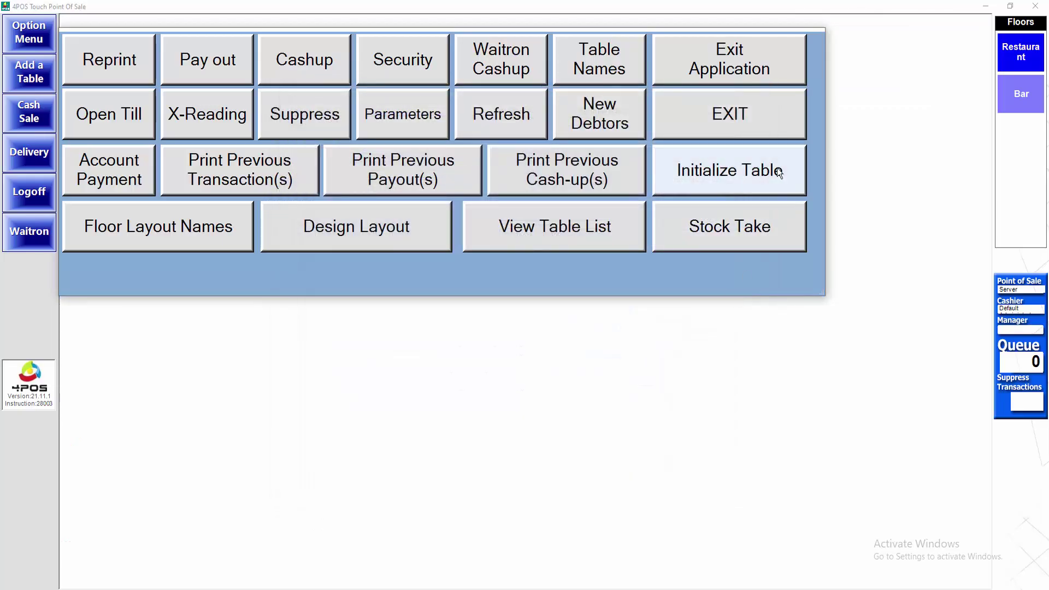
left_click(746, 122)
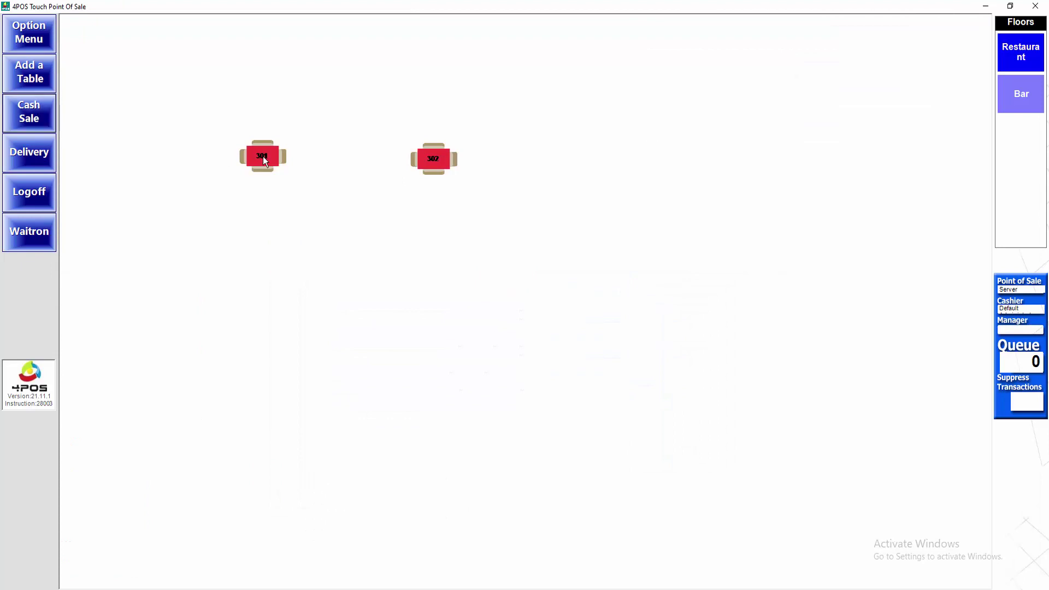
left_click(431, 327)
Add Castle Can 340, Castle Lager Dumpie 340ml and Heineken, then cash out 62.95
left_click(984, 67)
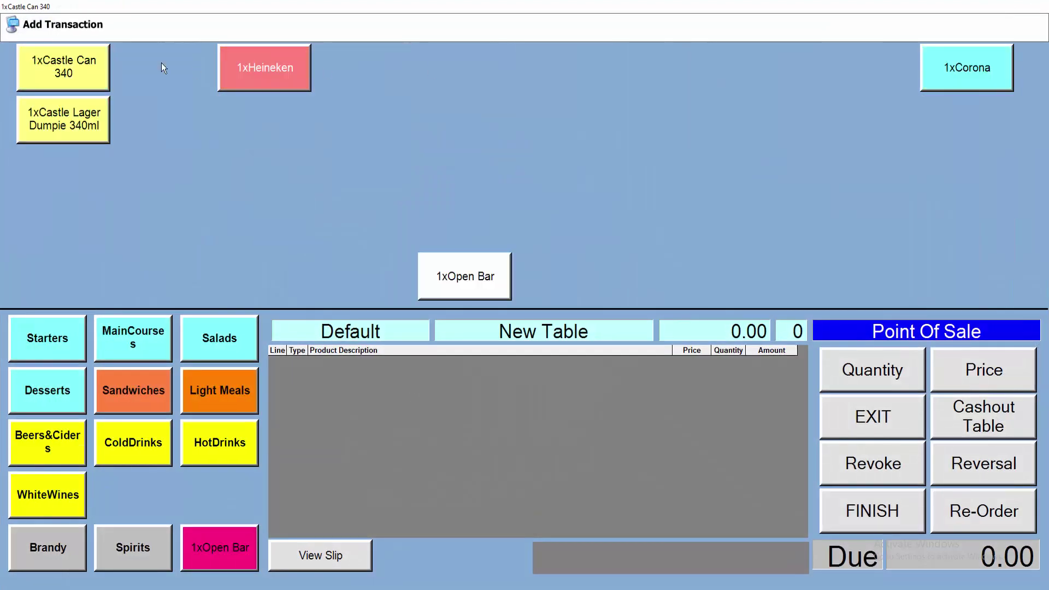
left_click(64, 64)
left_click(71, 118)
left_click(273, 74)
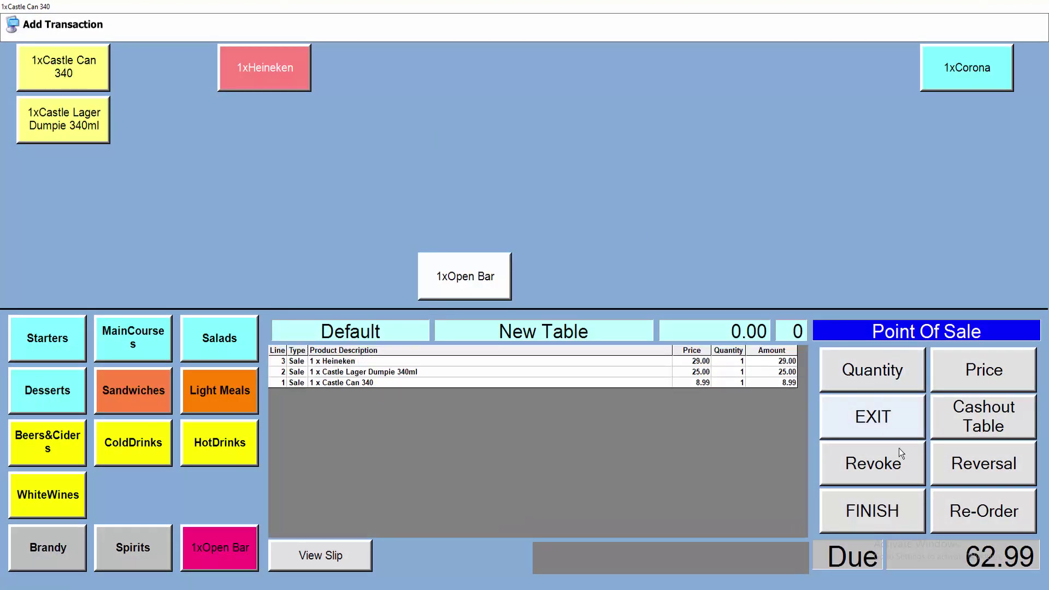
left_click(981, 415)
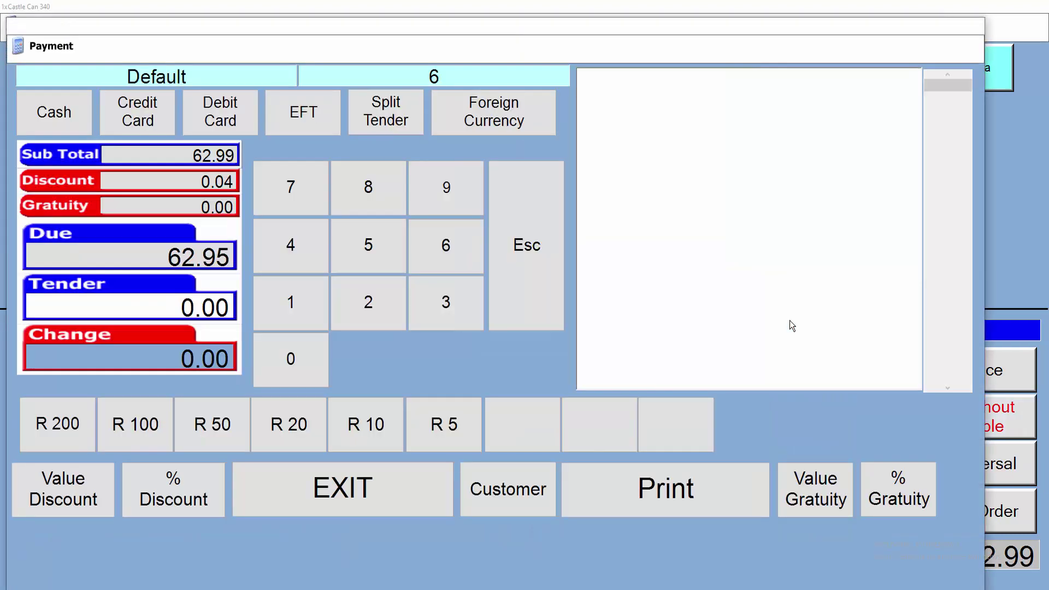